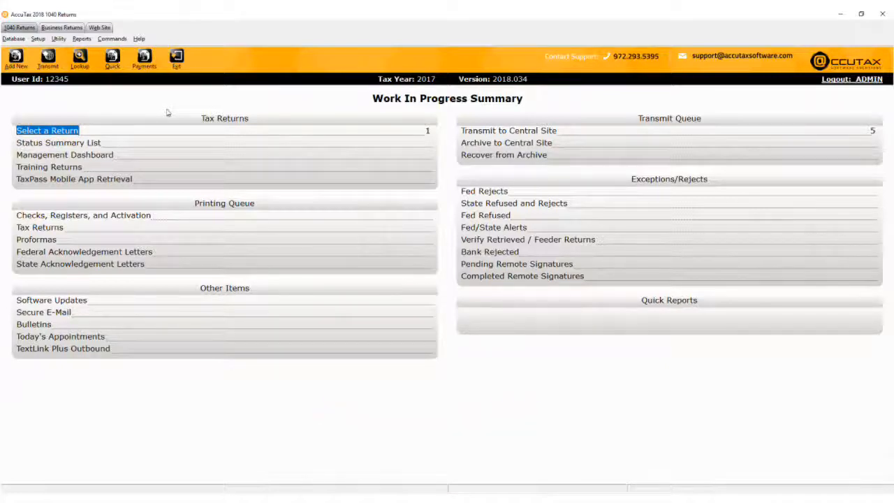
left_click(59, 38)
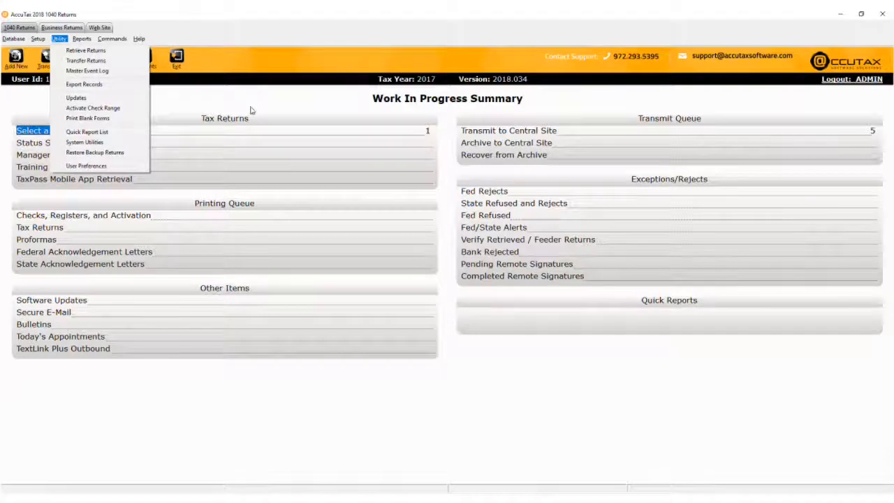
key("Down")
key("Down")
key("Down")
key("Down")
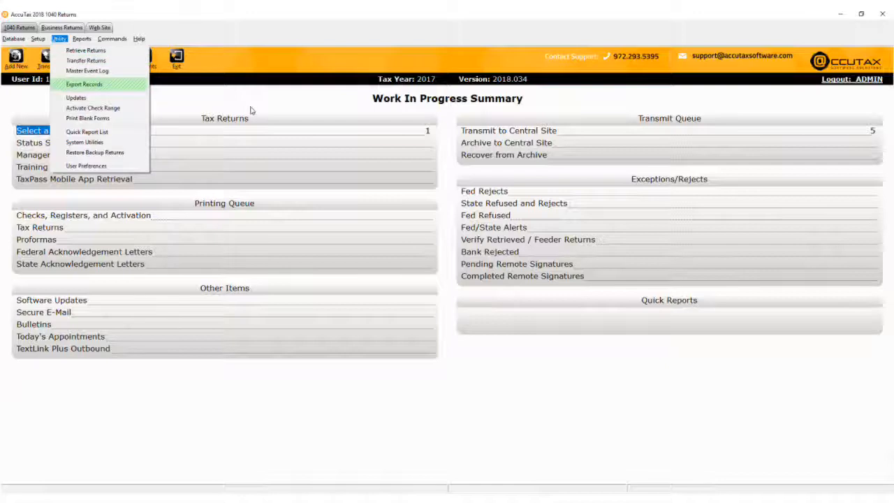
key("Down")
key("Down")
key("Down")
key("Down")
key("Down")
key("Down")
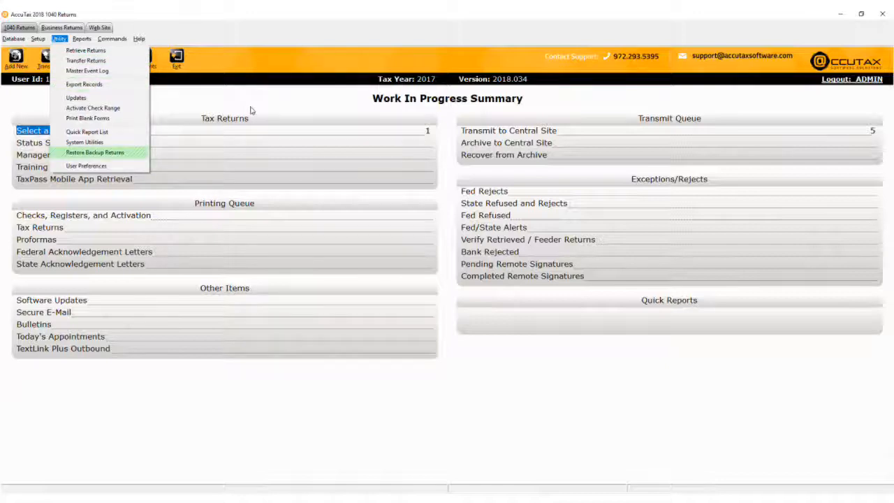
key("Down")
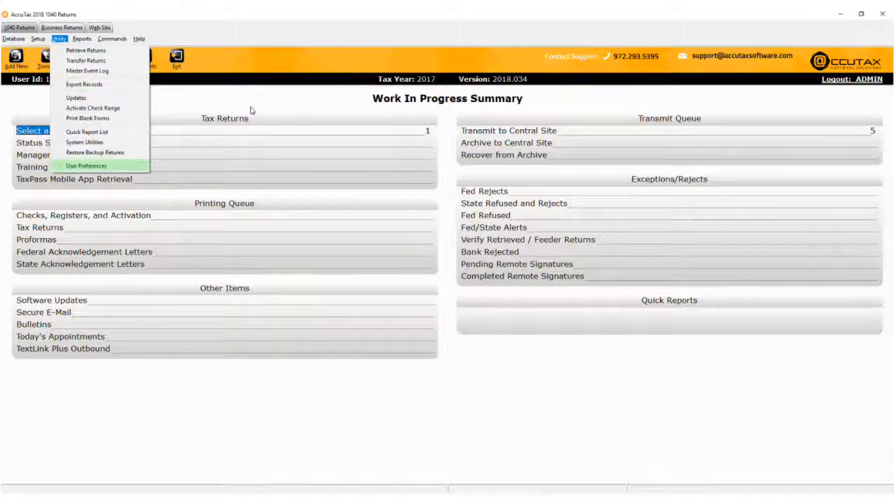
key("Return")
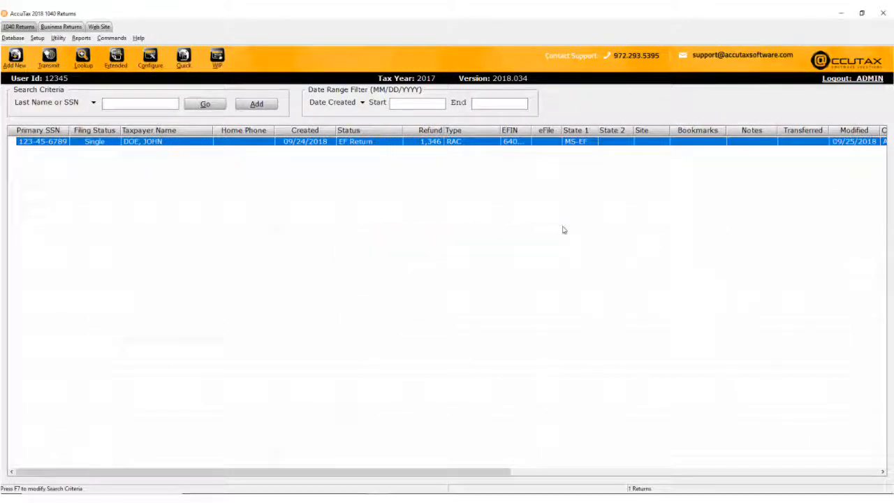
Start retrieving returns and open the client's .xf7 transfer file from the Documents folder
left_click(59, 38)
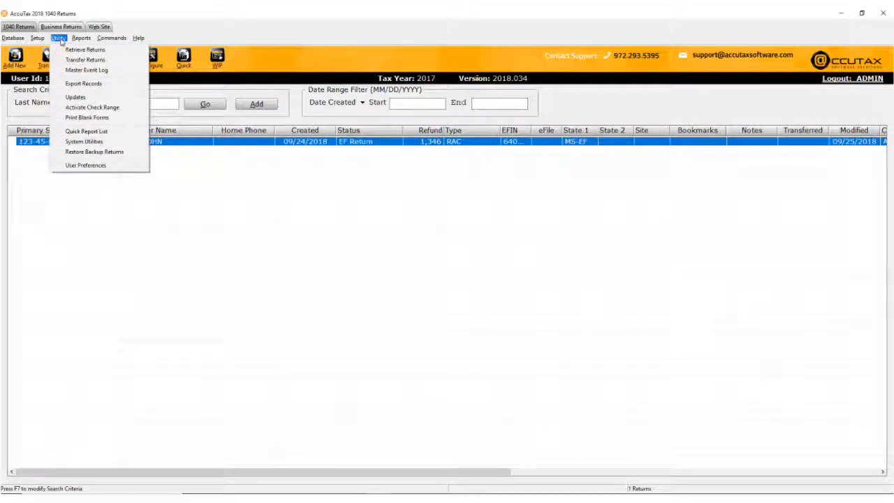
left_click(124, 50)
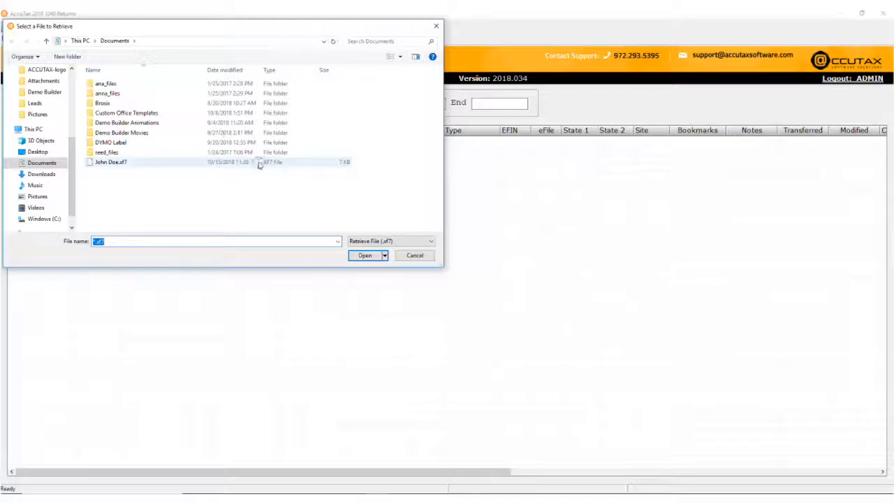
left_click(260, 163)
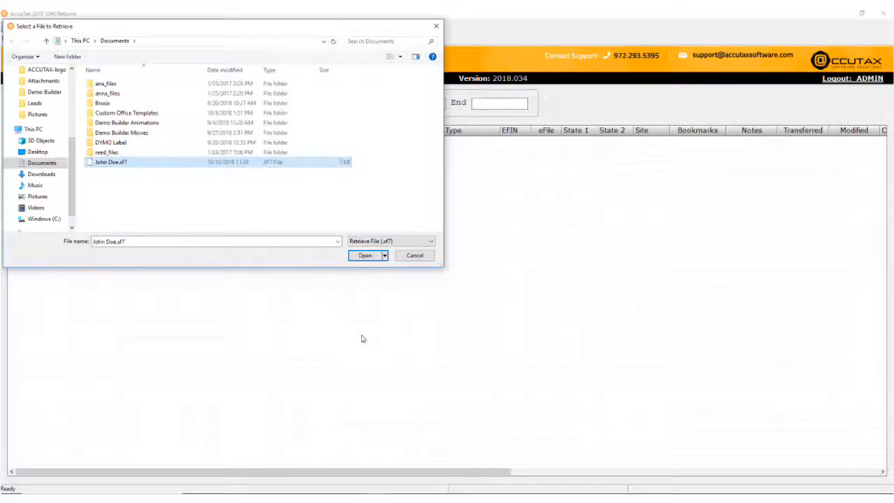
left_click(366, 255)
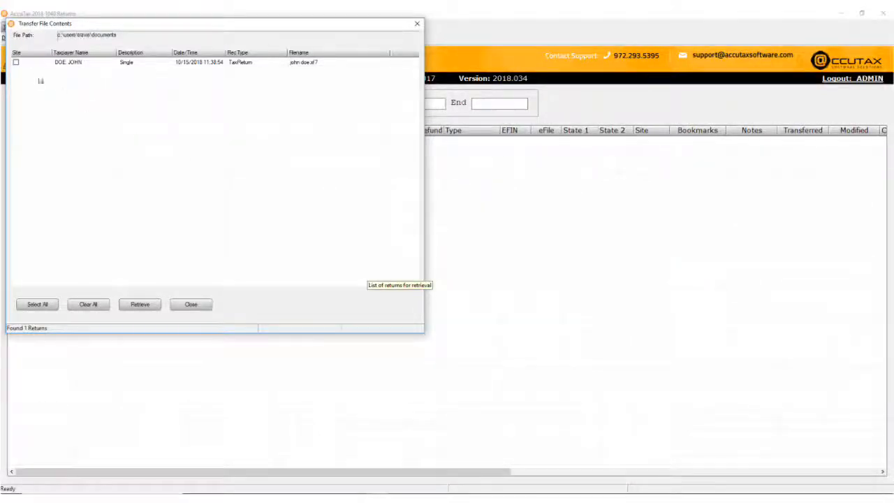
Select the return listed in the transfer file and retrieve it, replacing the existing return
left_click(16, 62)
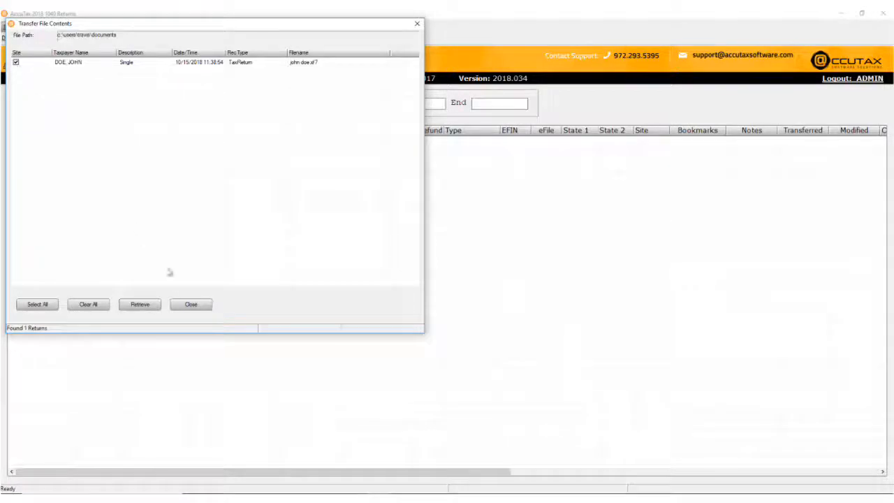
left_click(140, 305)
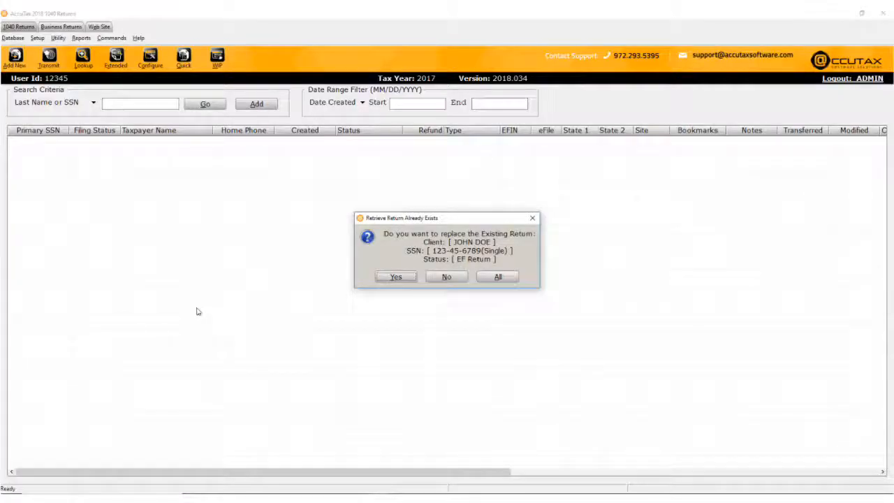
key("Tab")
key("Return")
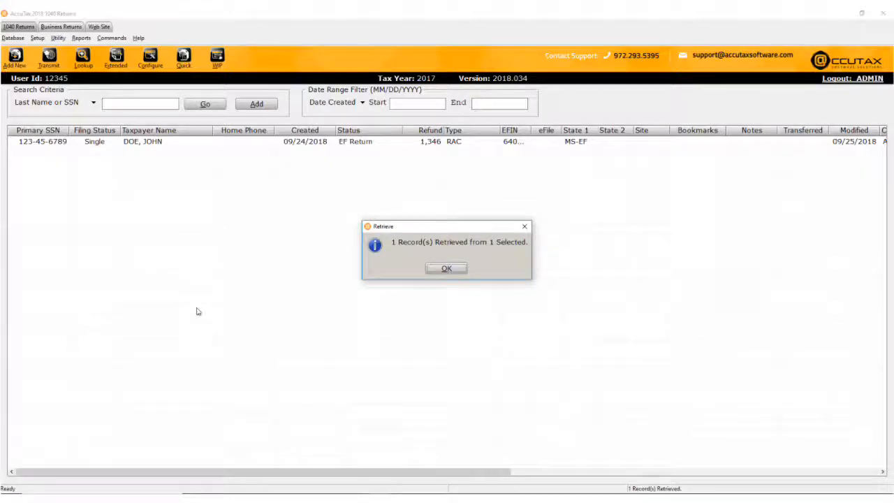
left_click(448, 269)
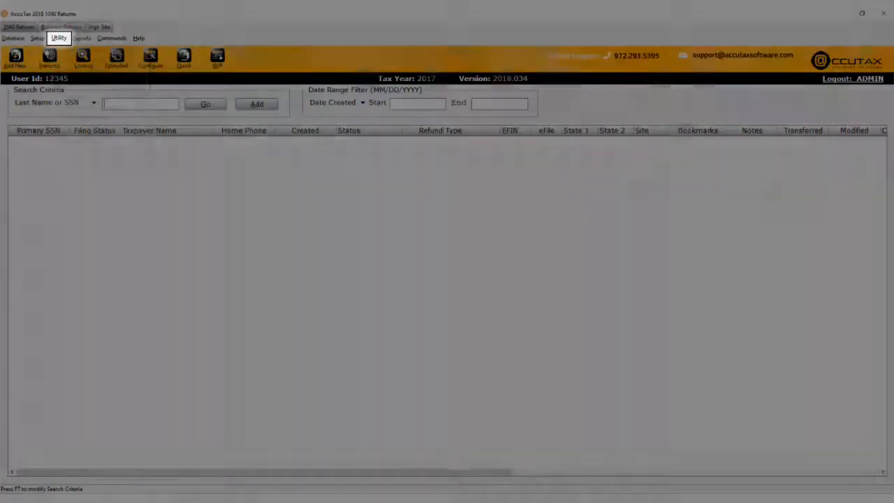
Open the backup returns for restoring, keep the list on Show All, and select the client's backed-up return
left_click(58, 38)
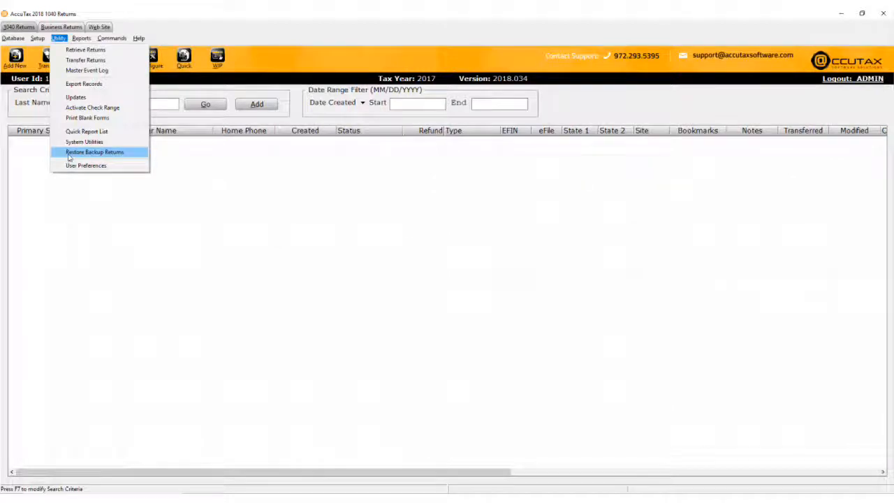
left_click(68, 158)
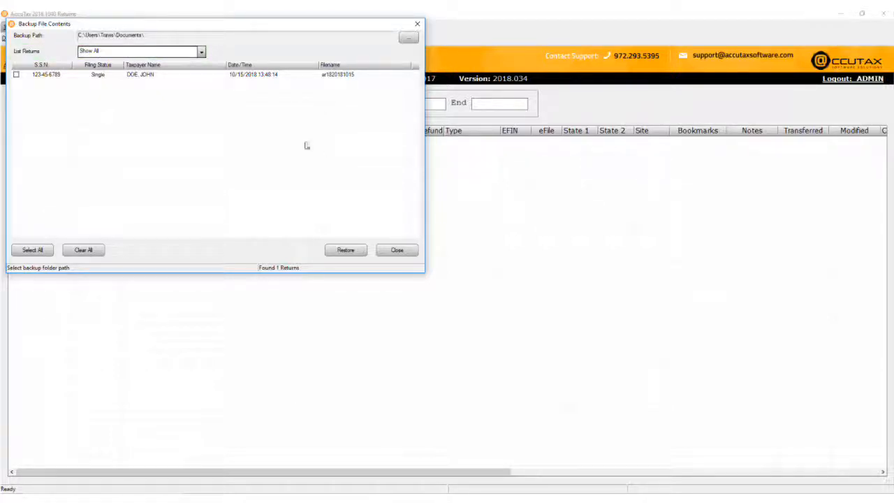
left_click(202, 52)
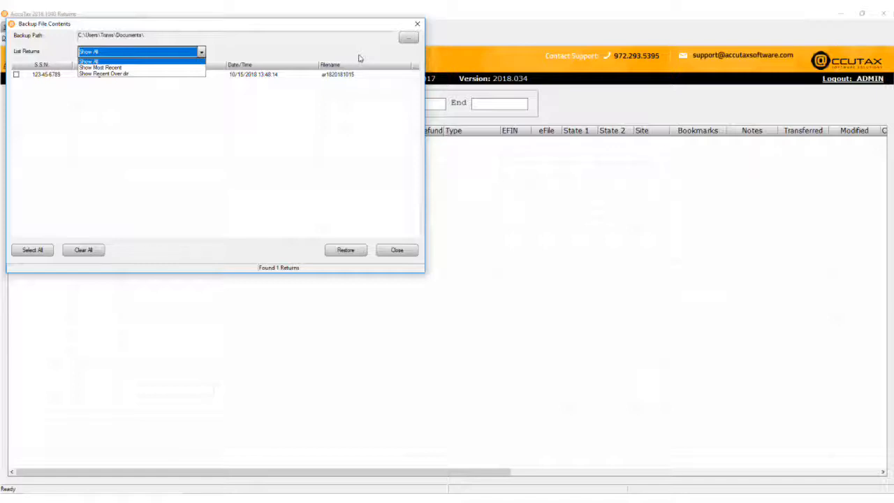
left_click(201, 53)
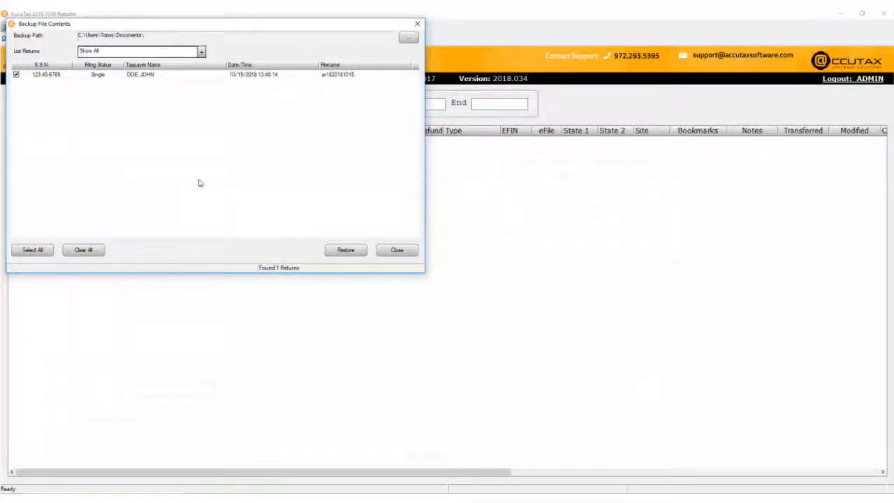
Restore the selected backup return, replacing the client's existing return
left_click(340, 250)
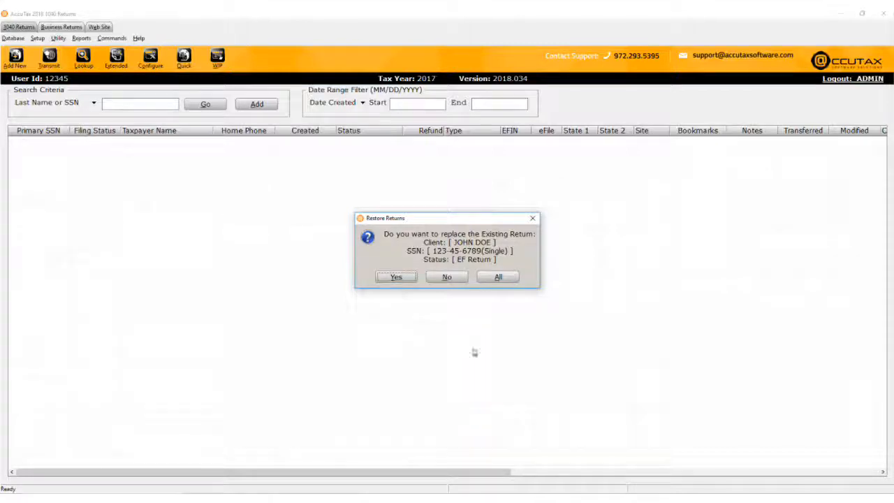
left_click(396, 277)
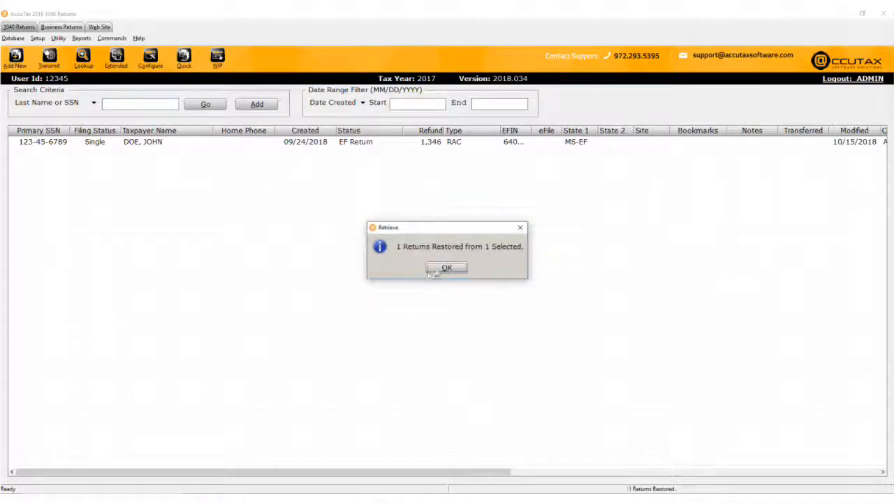
left_click(436, 272)
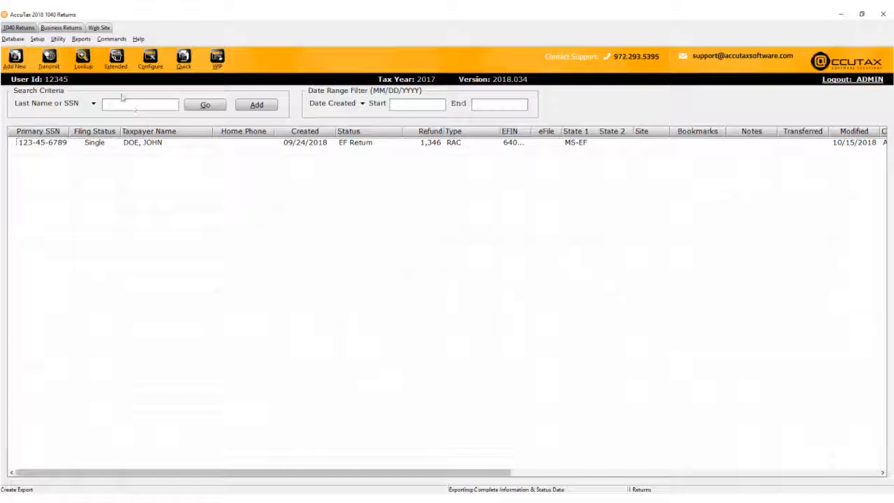
Set up a records export of Complete Information & Status Data with data.csv in the export data folder as output
left_click(62, 39)
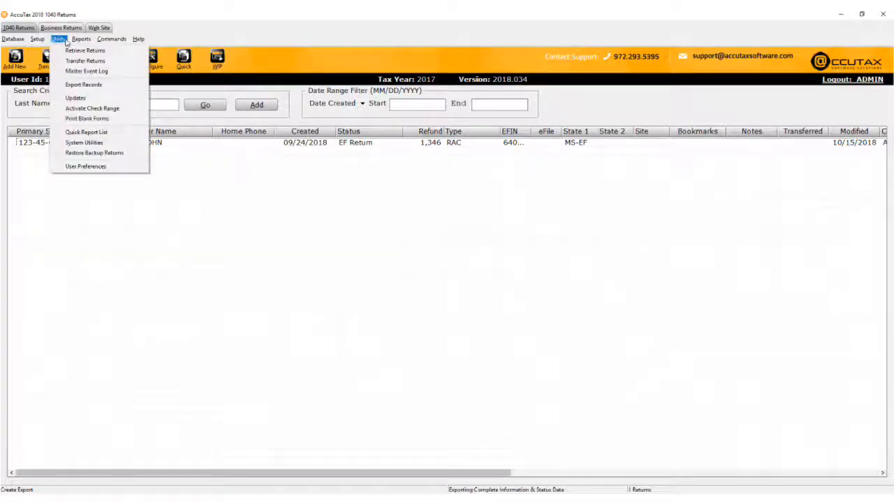
left_click(84, 85)
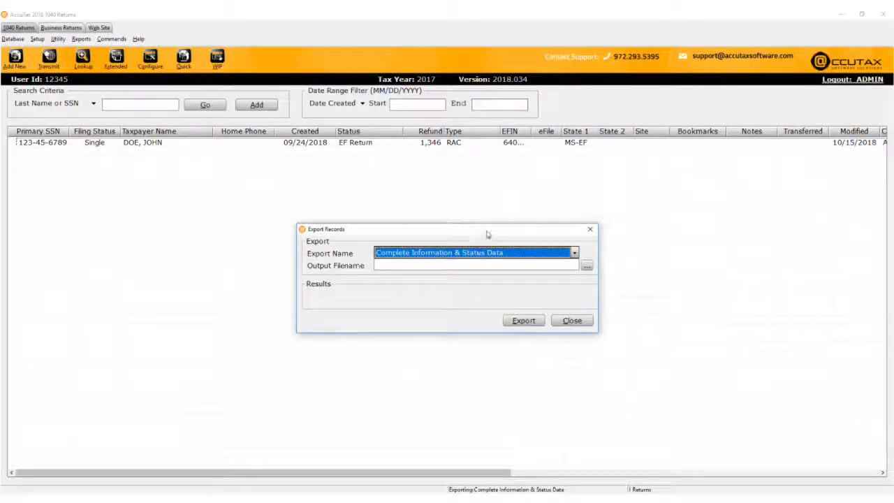
left_click(587, 269)
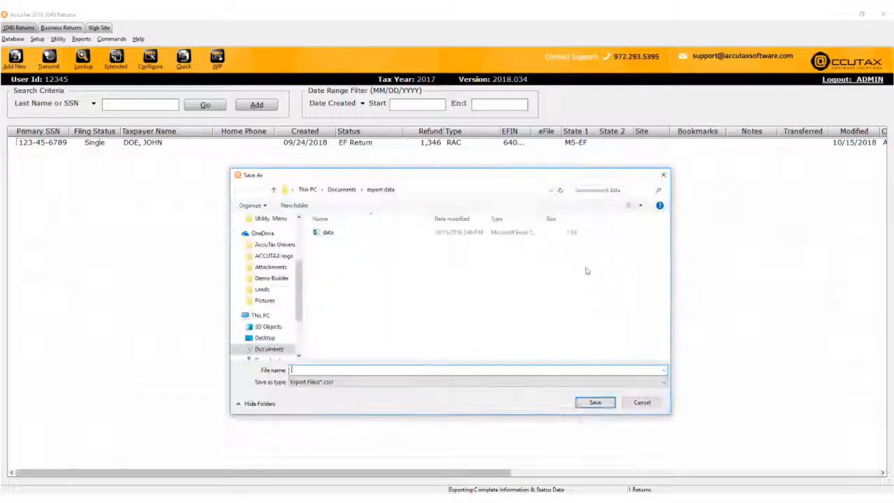
double_click(411, 232)
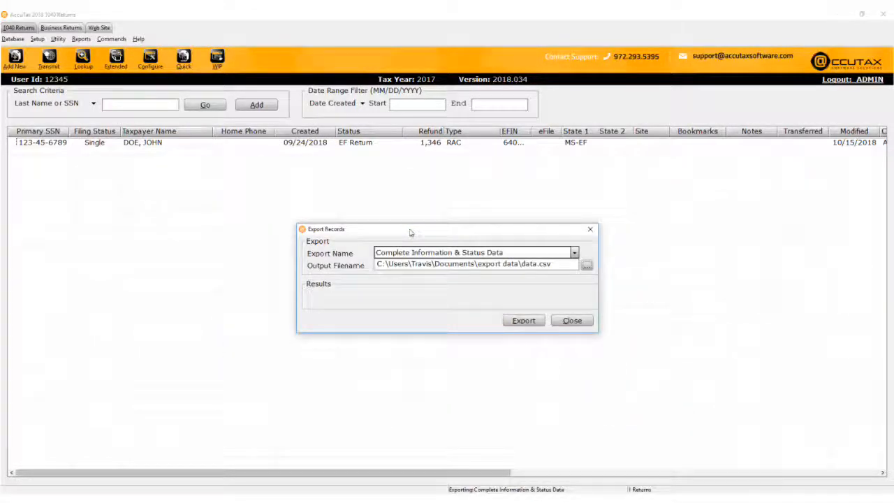
Run the export to the chosen CSV file with creation date 10152018
left_click(531, 322)
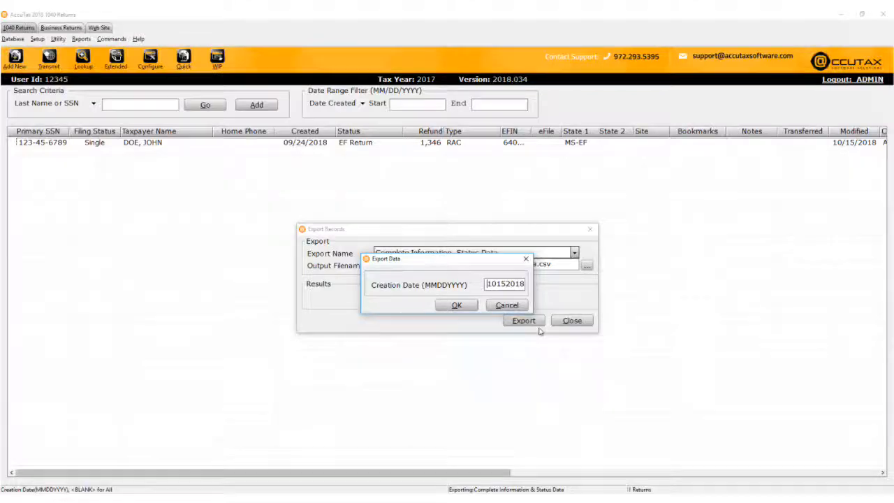
left_click(465, 309)
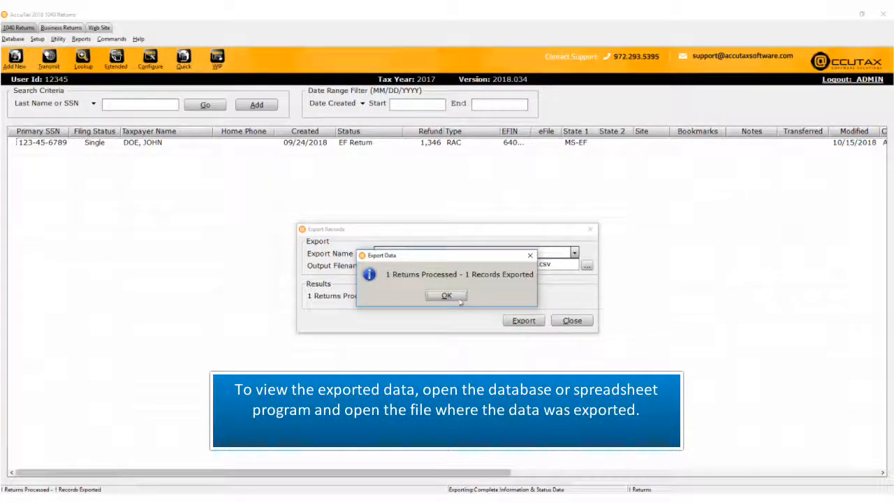
left_click(460, 300)
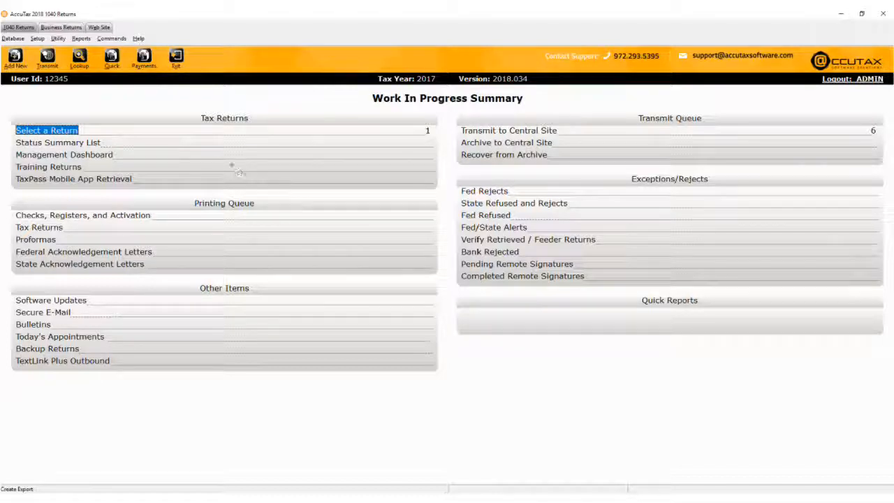
Open the user's login preferences from the Work In Progress Summary
left_click(58, 39)
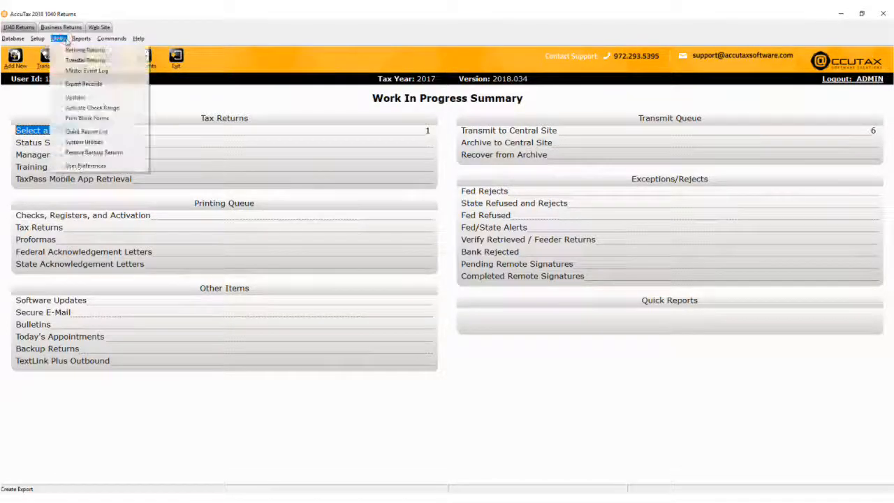
left_click(67, 165)
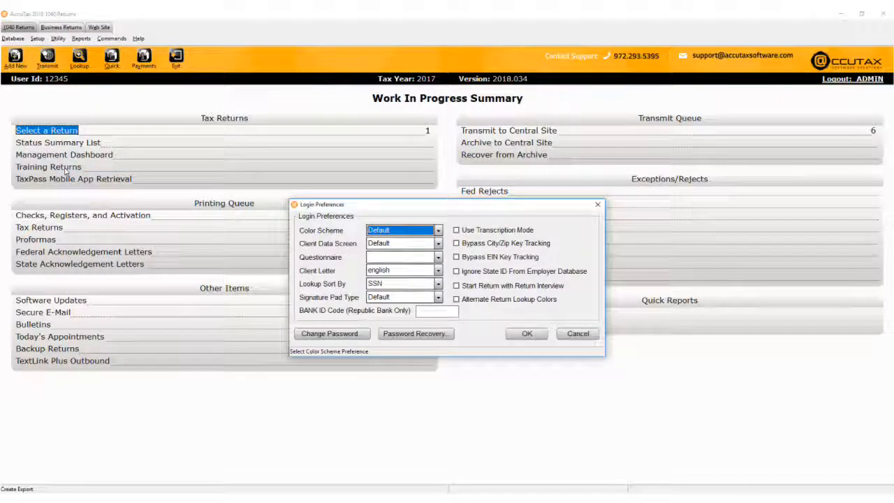